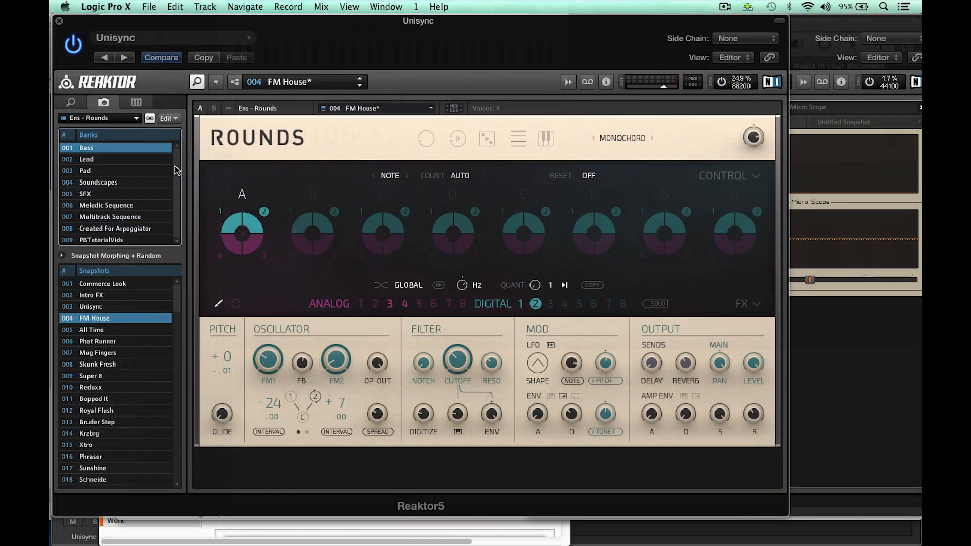
- Load the INIT - Rounds snapshot from the Created For Arpeggiator bank
{"action": "left_click", "coordinate": [93, 229]}
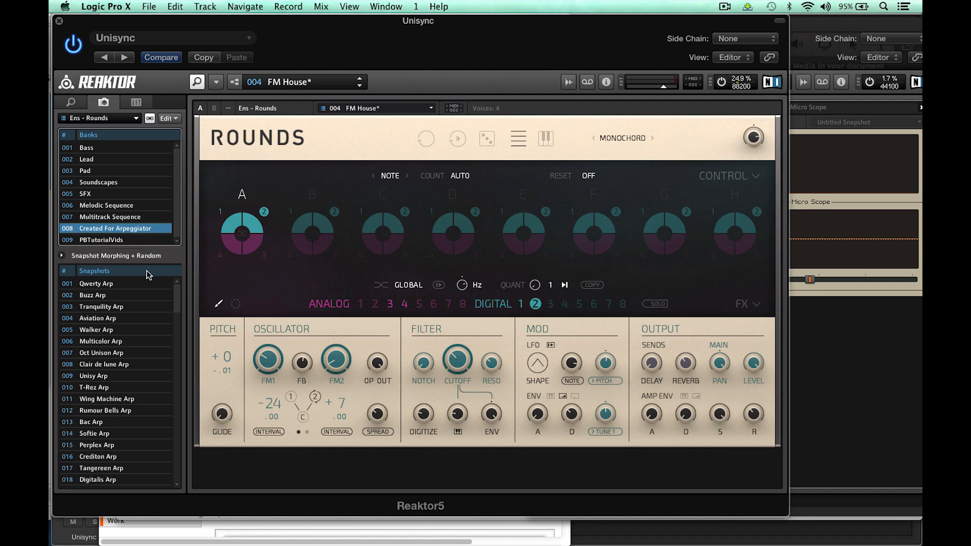
{"action": "left_click_drag", "start_coordinate": [177, 300], "coordinate": [182, 325]}
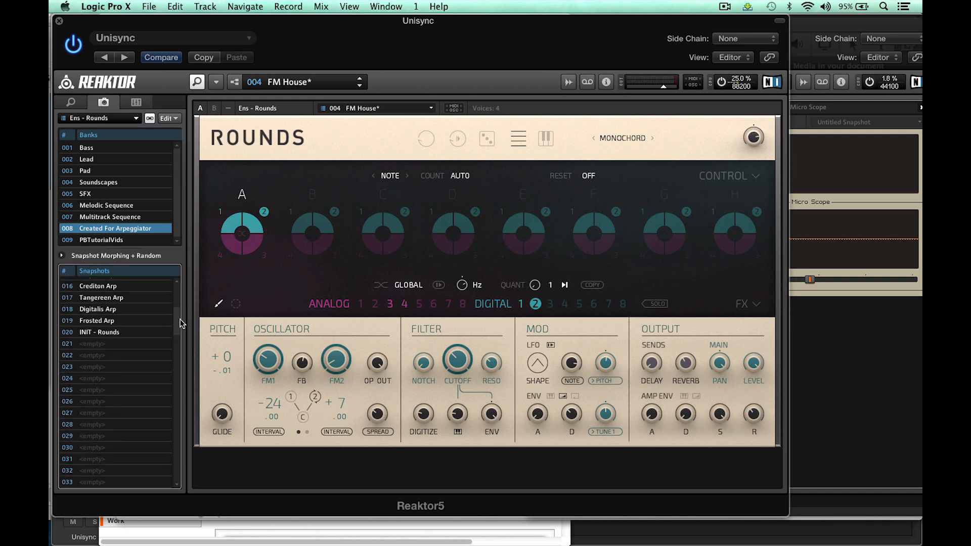
{"action": "left_click", "coordinate": [91, 332]}
- Leave only Digital 1 active in block A, select it for editing, and uncover the Spektrum and Micro Scope displays
{"action": "left_click", "coordinate": [259, 223]}
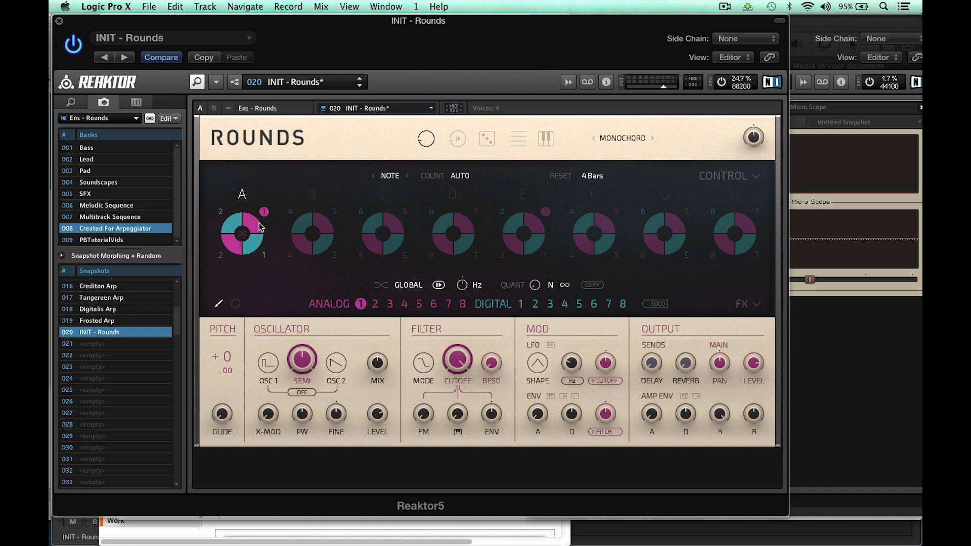
{"action": "left_click", "coordinate": [256, 227]}
{"action": "left_click", "coordinate": [233, 226]}
{"action": "left_click", "coordinate": [239, 243]}
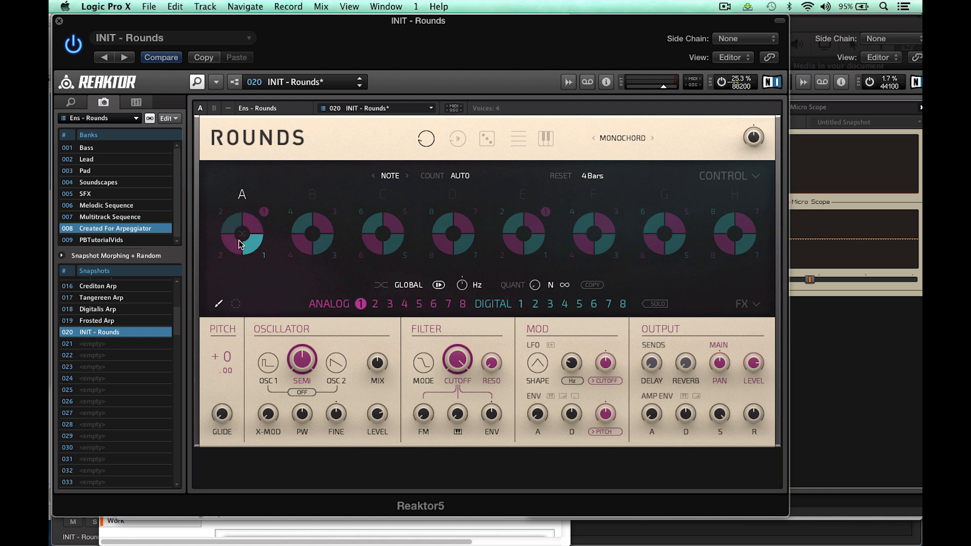
{"action": "left_click", "coordinate": [519, 304]}
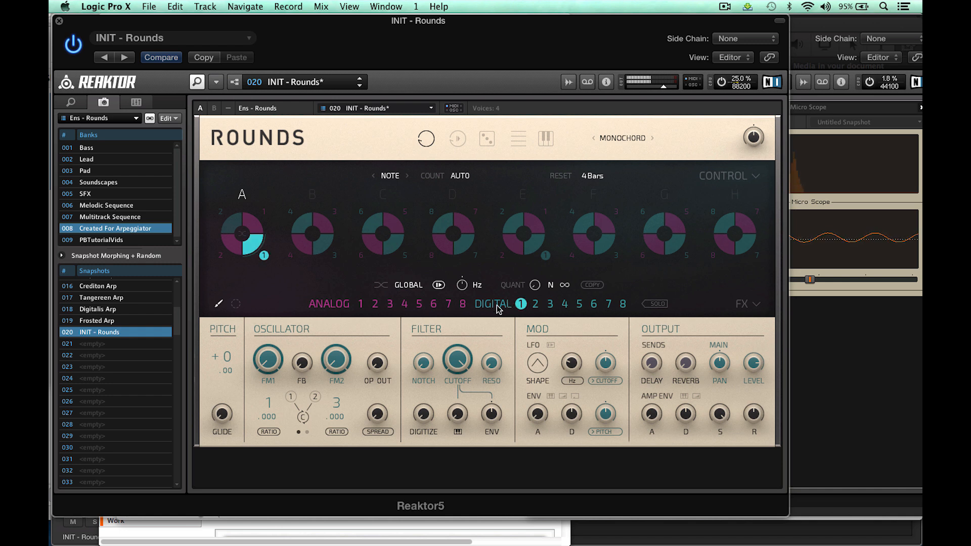
{"action": "left_click_drag", "start_coordinate": [653, 20], "coordinate": [544, 20]}
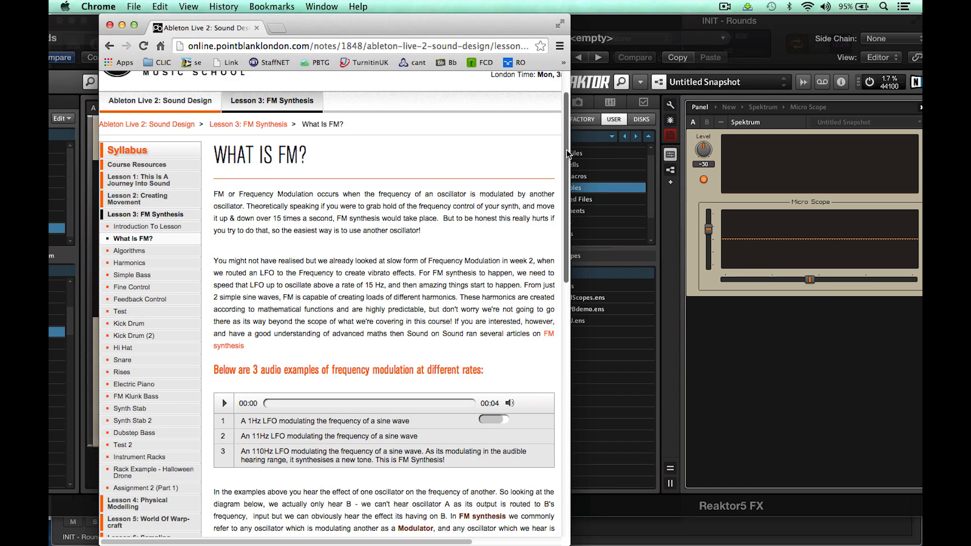
- Read through the What Is FM? lesson page in Chrome
{"action": "left_click_drag", "start_coordinate": [566, 150], "coordinate": [536, 311]}
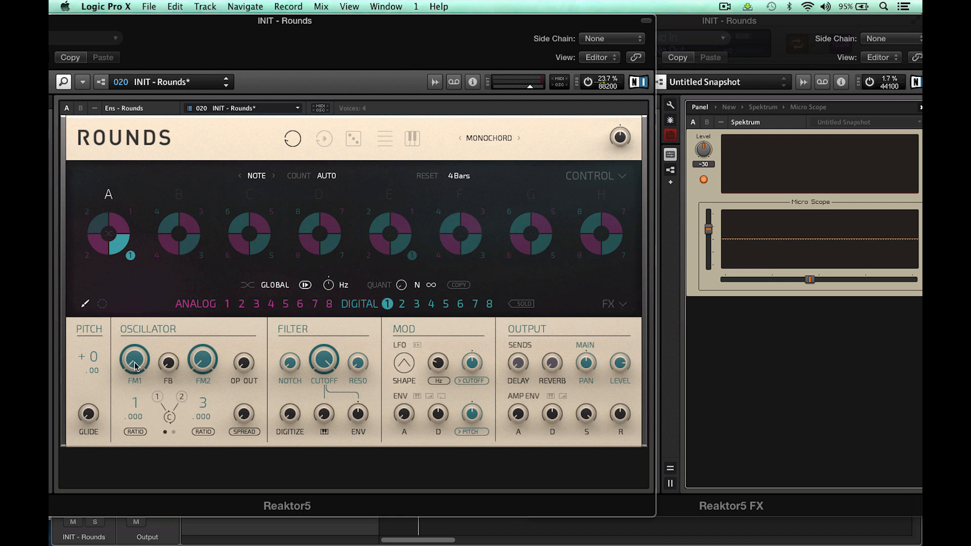
- Set the first modulator's ratio to 0 and sweep its fine value to produce very slow frequency modulation
{"action": "left_click_drag", "start_coordinate": [134, 402], "coordinate": [134, 415]}
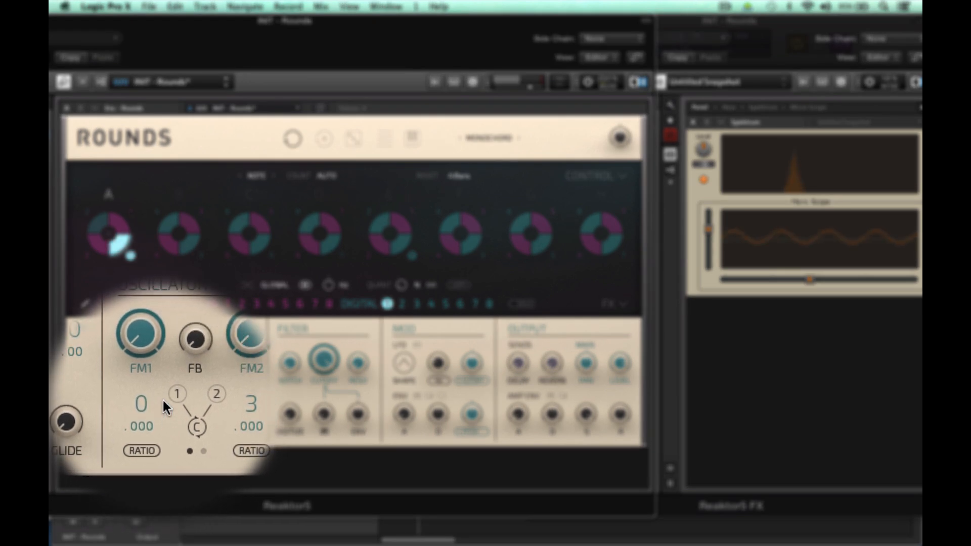
{"action": "left_click_drag", "start_coordinate": [162, 409], "coordinate": [162, 402]}
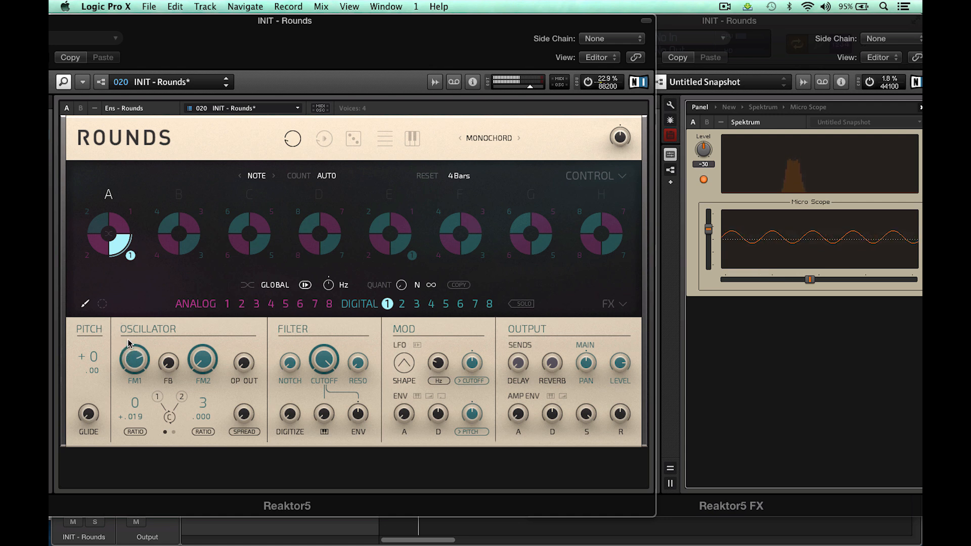
{"action": "left_click_drag", "start_coordinate": [137, 424], "coordinate": [168, 128]}
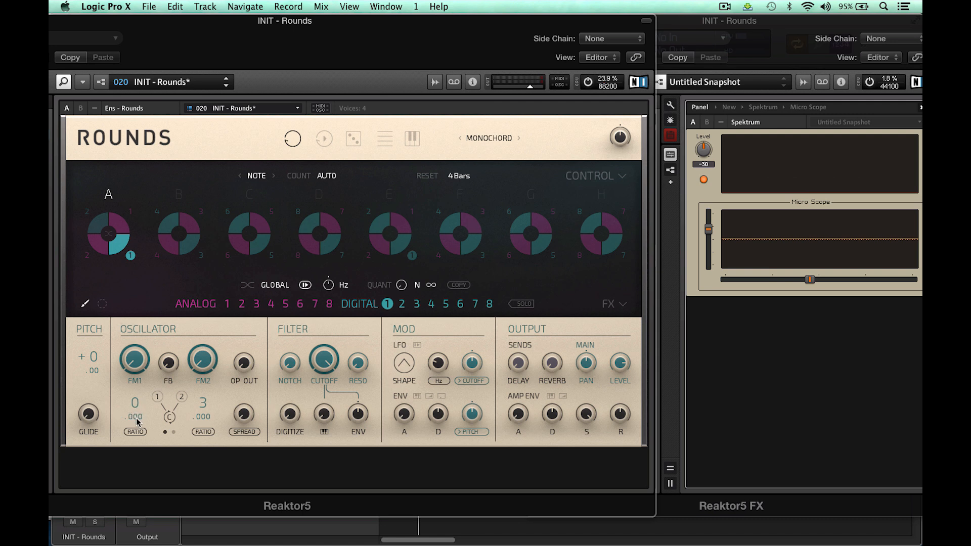
- Set the first modulator's ratio to 2, sweep its fine tuning, and route the modulation envelope to FM1
{"action": "left_click_drag", "start_coordinate": [136, 402], "coordinate": [138, 399]}
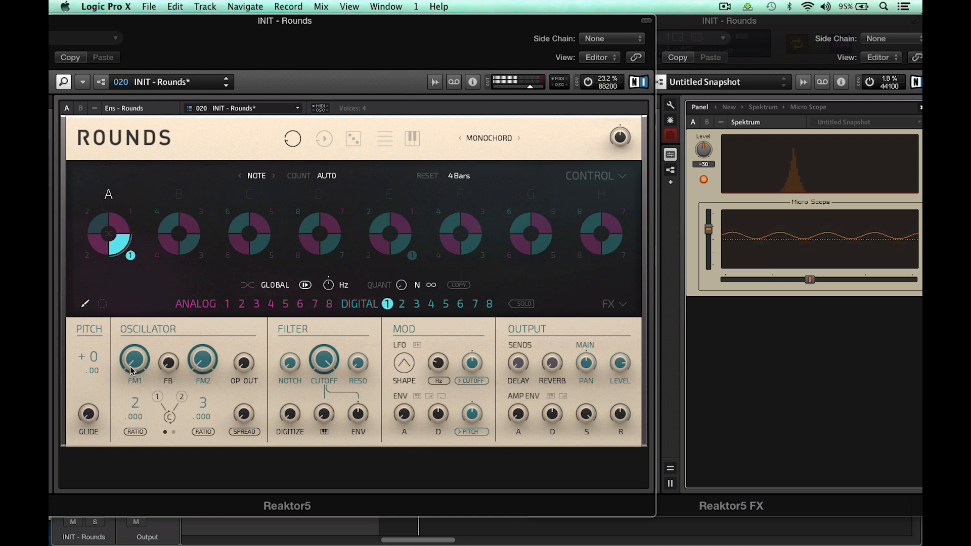
{"action": "left_click_drag", "start_coordinate": [135, 419], "coordinate": [135, 309]}
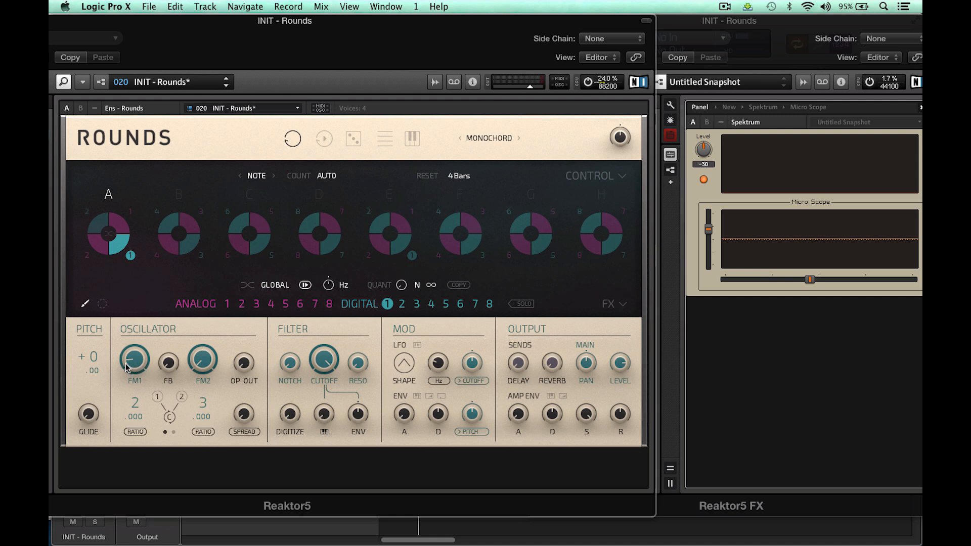
{"action": "left_click", "coordinate": [475, 432]}
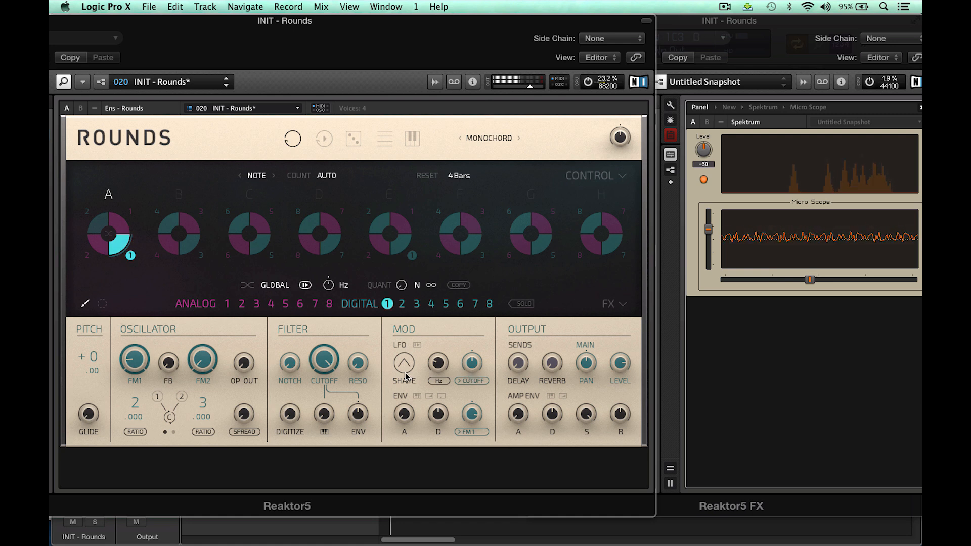
- Lower the FM1 amount to minimum and raise the first modulator's ratio through 3 up to 7
{"action": "left_click_drag", "start_coordinate": [133, 360], "coordinate": [135, 372]}
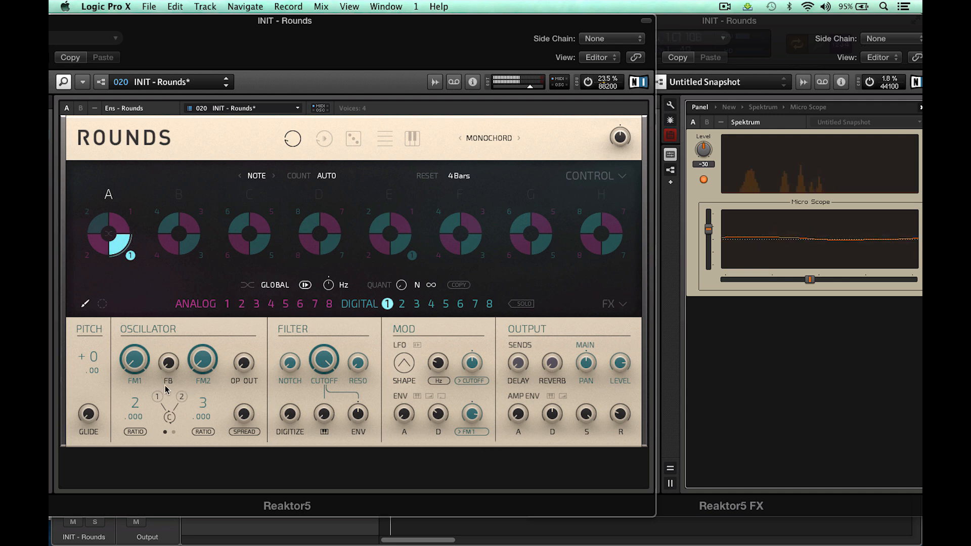
{"action": "left_click_drag", "start_coordinate": [134, 400], "coordinate": [134, 395]}
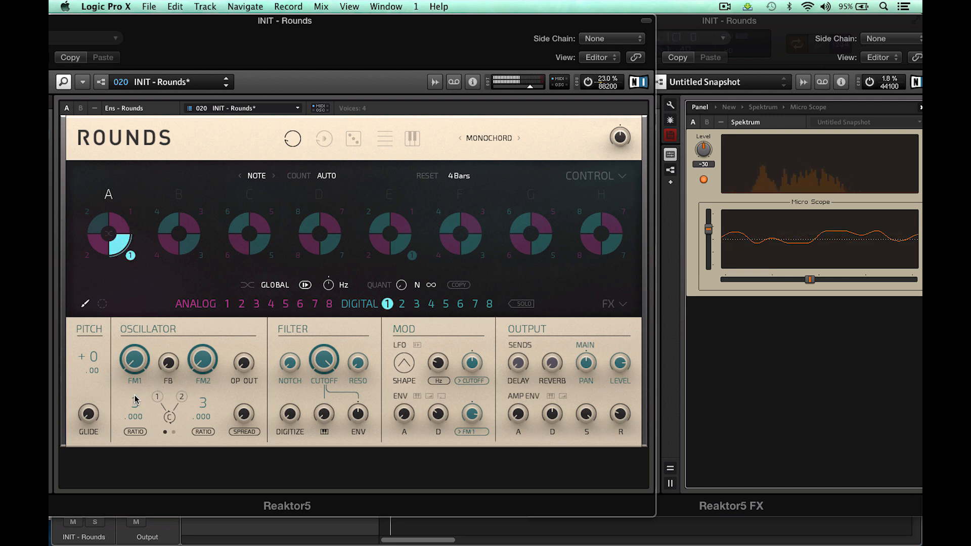
{"action": "left_click_drag", "start_coordinate": [137, 395], "coordinate": [135, 371]}
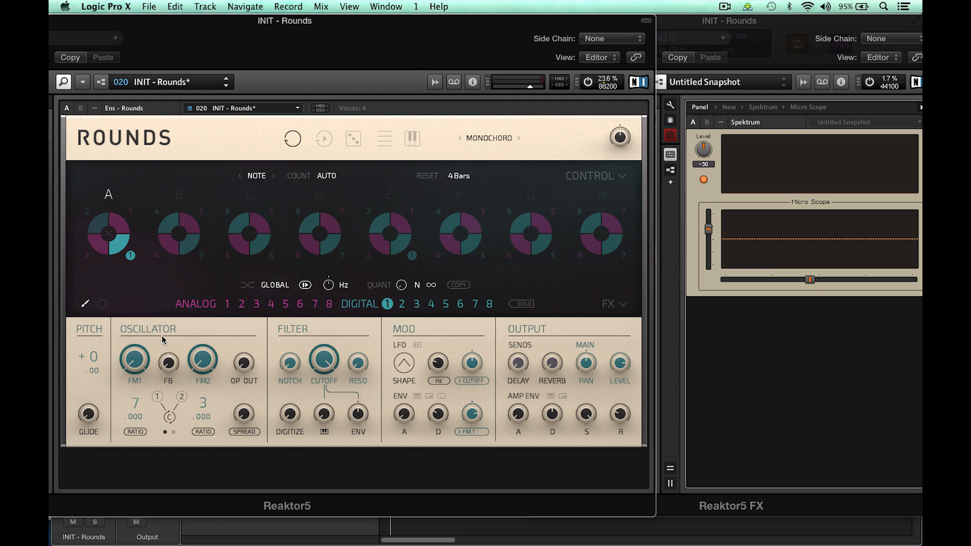
- Switch the first modulator to interval tuning and try different offsets, including +12 semitones
{"action": "left_click", "coordinate": [135, 432]}
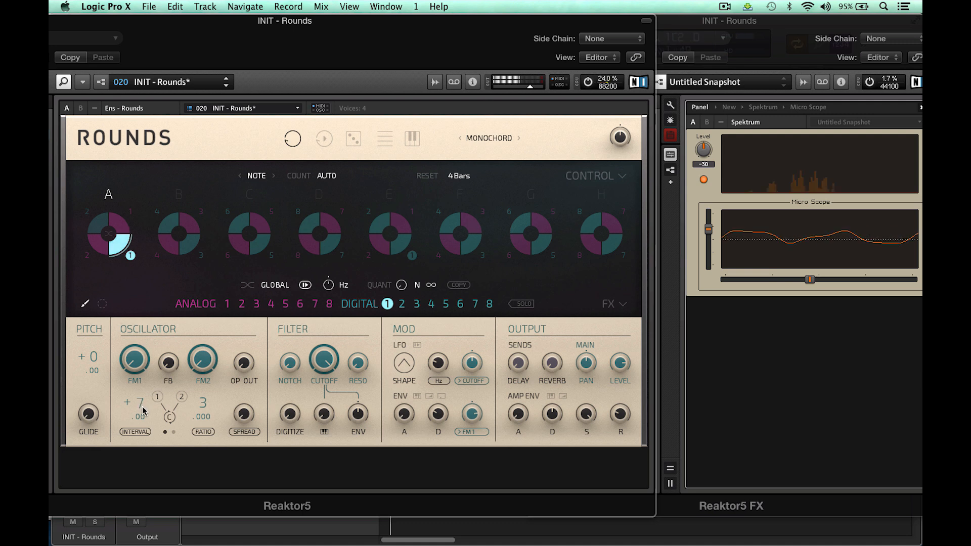
{"action": "left_click_drag", "start_coordinate": [144, 409], "coordinate": [147, 393]}
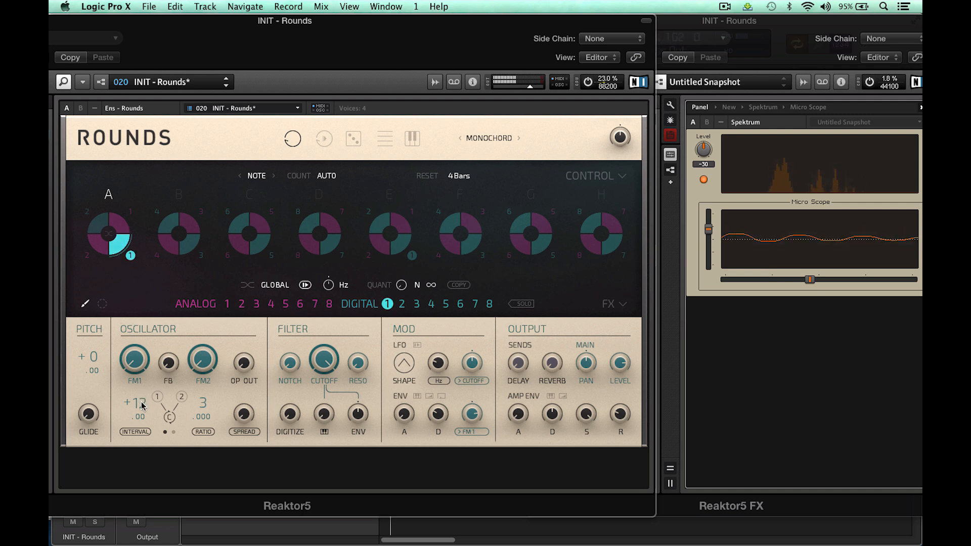
{"action": "left_click_drag", "start_coordinate": [142, 406], "coordinate": [145, 415]}
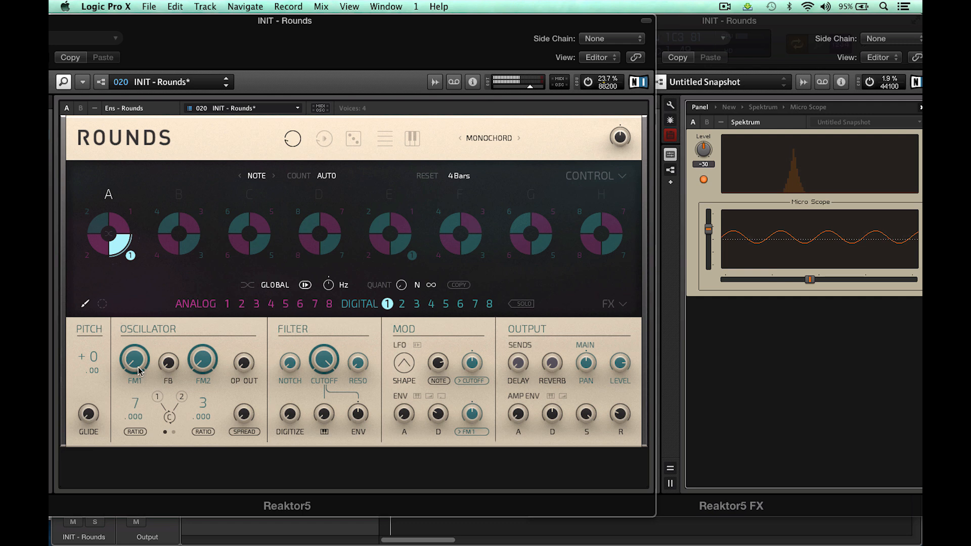
- Set the first modulator's ratio to 9 and route the LFO to FM1
{"action": "left_click_drag", "start_coordinate": [135, 403], "coordinate": [141, 380]}
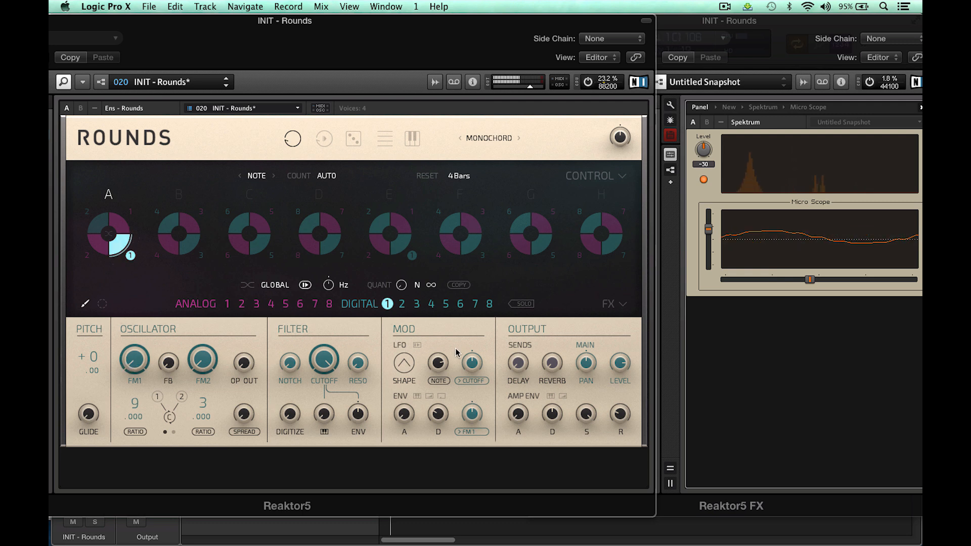
{"action": "left_click", "coordinate": [474, 382]}
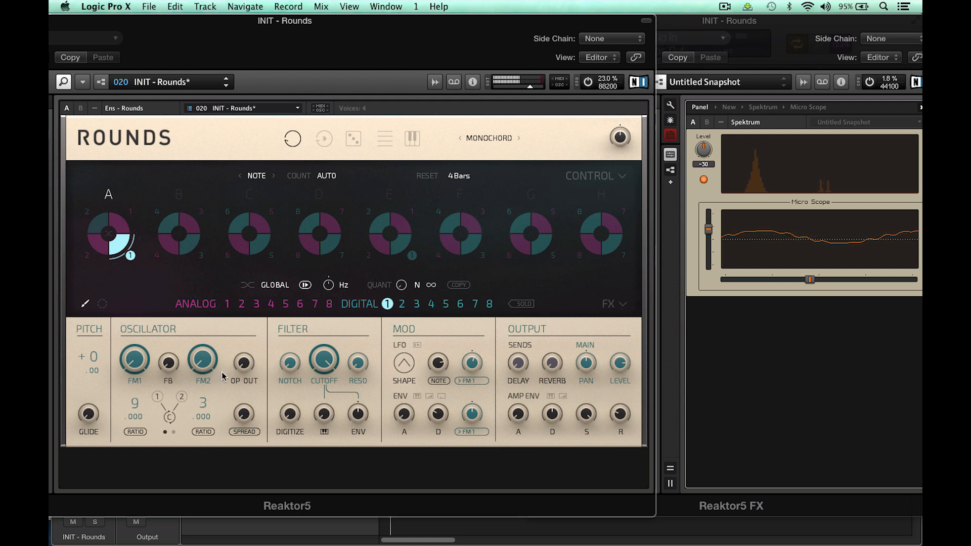
- Set the second modulator's ratio to 4, detune the modulators by -.014 and -.027, and raise the FM1 amount
{"action": "left_click_drag", "start_coordinate": [207, 406], "coordinate": [210, 404]}
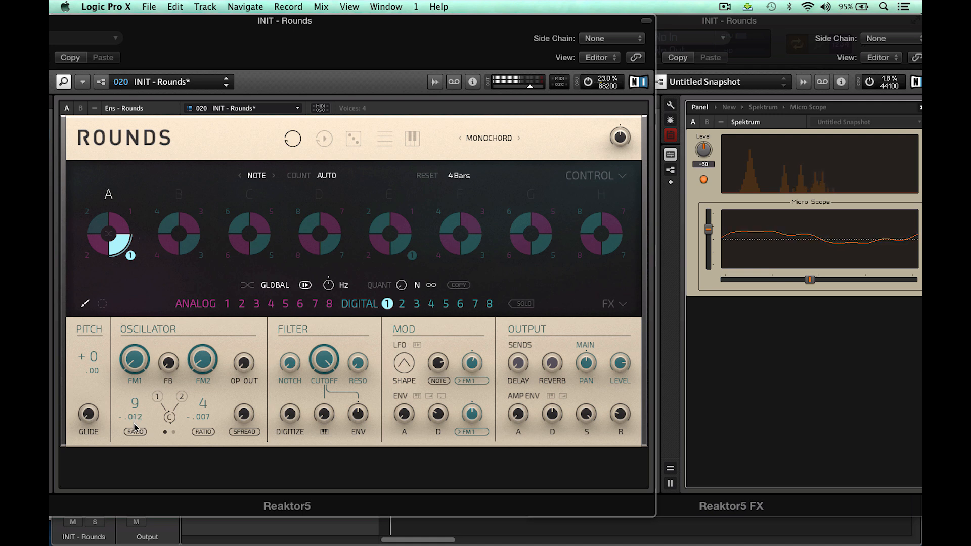
{"action": "left_click_drag", "start_coordinate": [135, 429], "coordinate": [179, 425]}
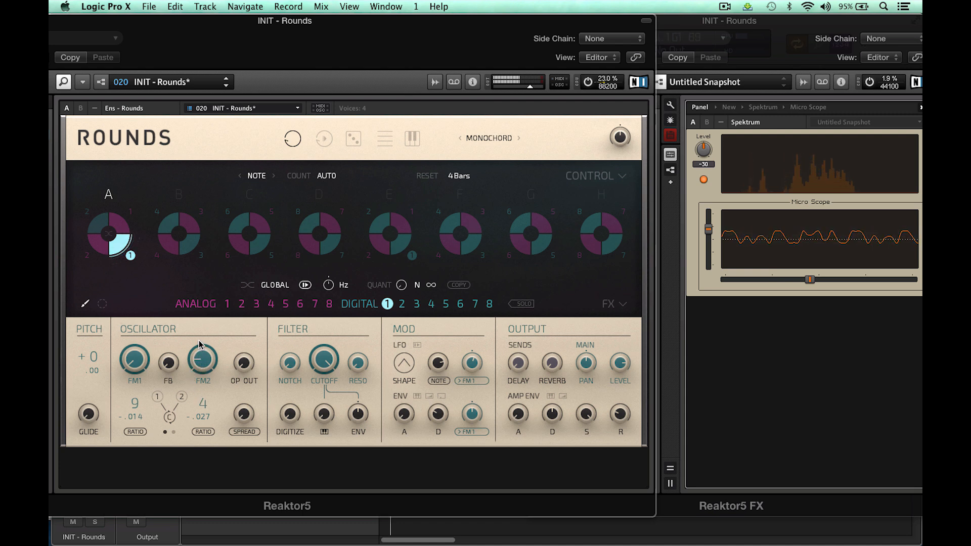
{"action": "left_click_drag", "start_coordinate": [138, 357], "coordinate": [139, 347]}
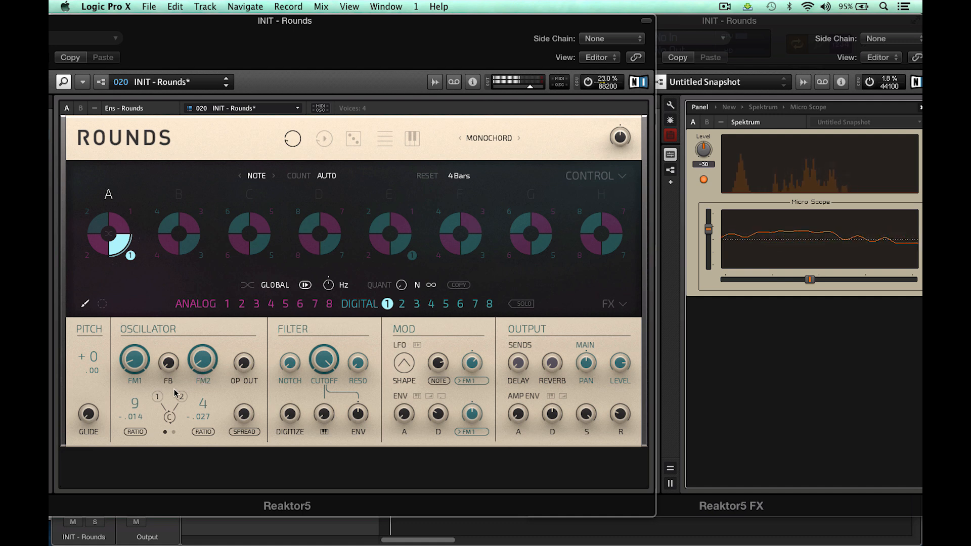
- Switch to the serial algorithm where modulator 1 feeds modulator 2, and sweep the FM1 and FM2 amounts before lowering both
{"action": "left_click", "coordinate": [173, 432]}
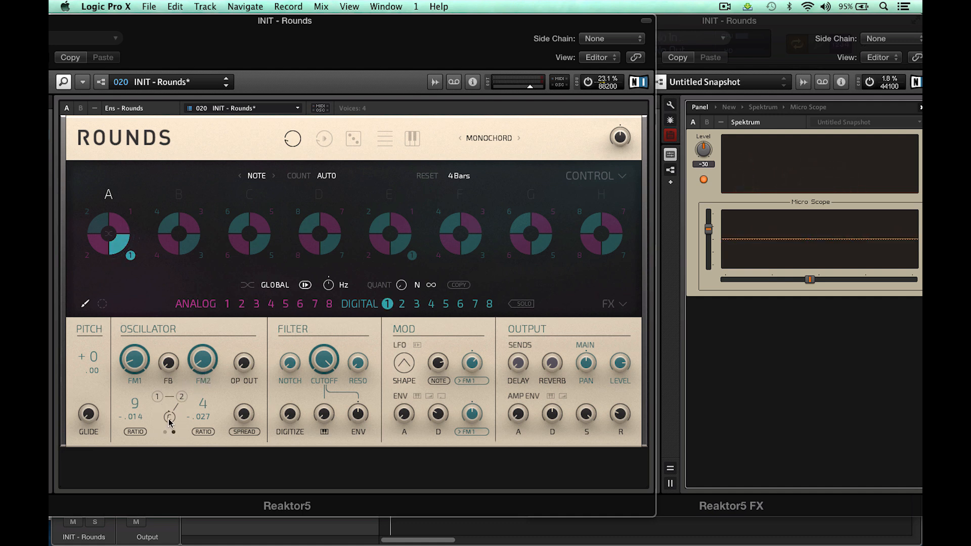
{"action": "left_click", "coordinate": [173, 433]}
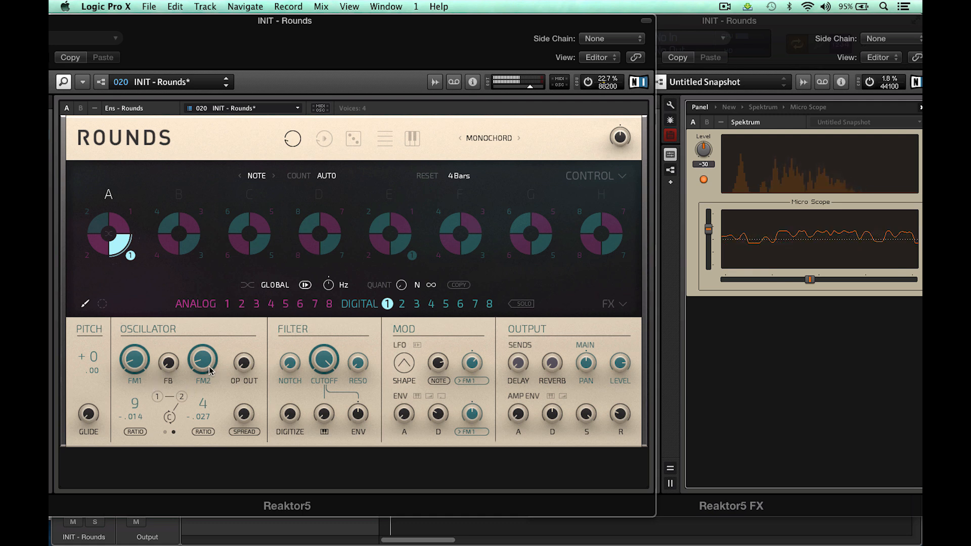
{"action": "mouse_move", "coordinate": [203, 366]}
{"action": "left_mouse_down"}
{"action": "mouse_move", "coordinate": [203, 354]}
{"action": "mouse_move", "coordinate": [202, 362]}
{"action": "left_mouse_up"}
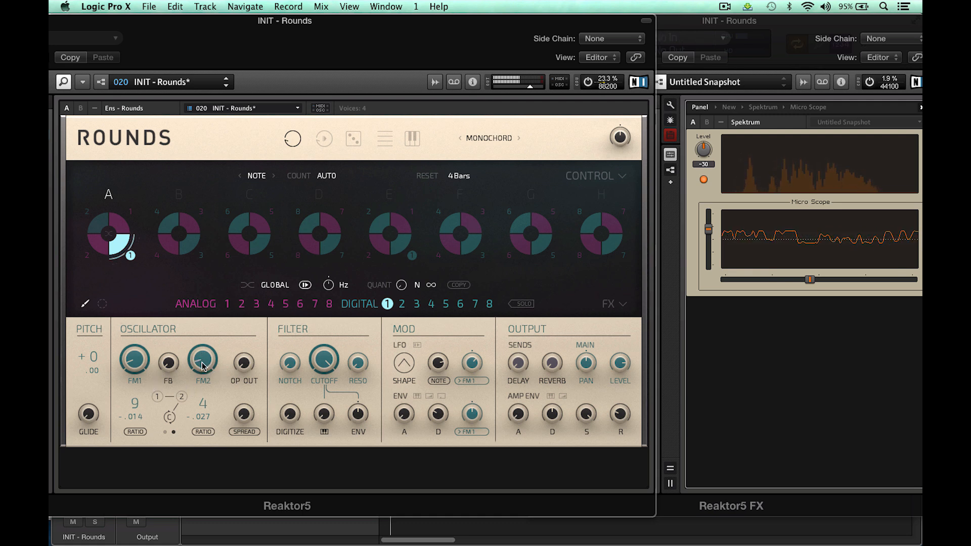
{"action": "left_click_drag", "start_coordinate": [135, 362], "coordinate": [135, 353]}
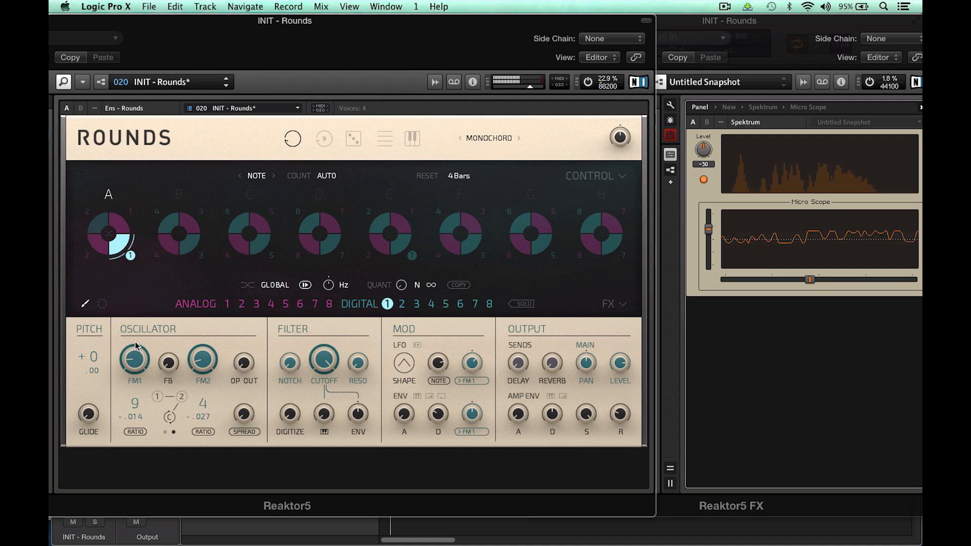
{"action": "left_click_drag", "start_coordinate": [136, 337], "coordinate": [134, 358]}
{"action": "mouse_move", "coordinate": [200, 361]}
{"action": "left_mouse_down"}
{"action": "mouse_move", "coordinate": [200, 342]}
{"action": "mouse_move", "coordinate": [204, 369]}
{"action": "left_mouse_up"}
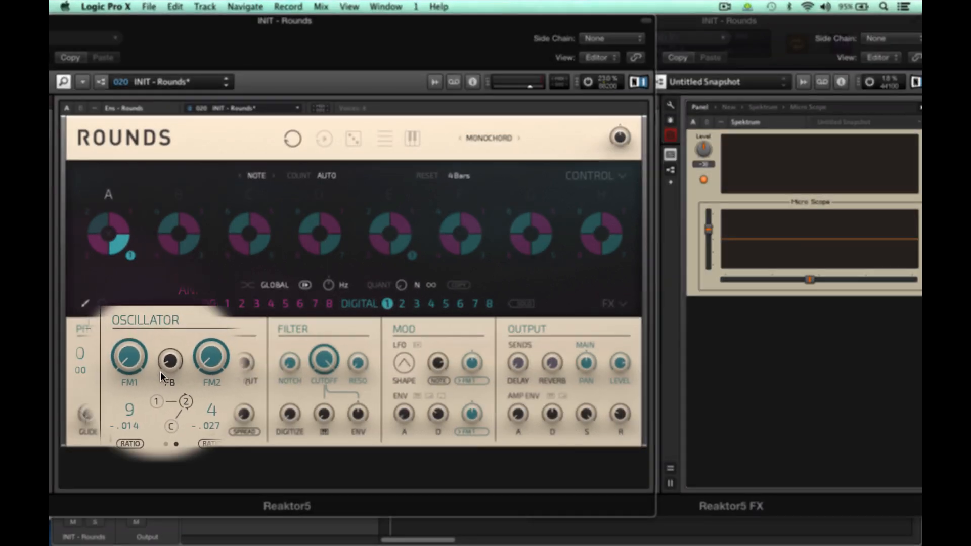
- Increase the oscillator feedback and sweep its amount to compare the resulting harmonics
{"action": "left_click_drag", "start_coordinate": [168, 365], "coordinate": [167, 357]}
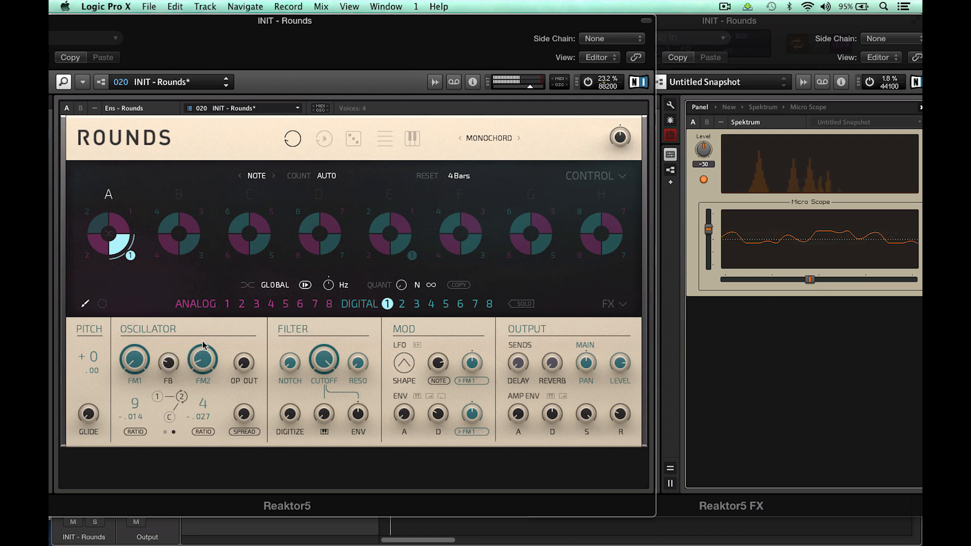
{"action": "left_click_drag", "start_coordinate": [169, 365], "coordinate": [170, 275]}
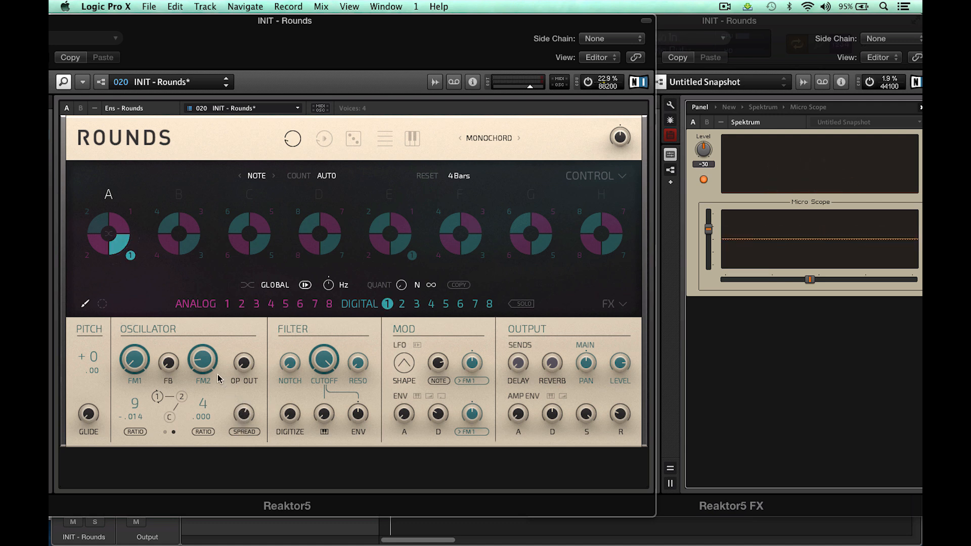
- Lower the FM2 amount to minimum and set the oscillator spread mode to SPREAD 2
{"action": "left_click_drag", "start_coordinate": [198, 361], "coordinate": [218, 482]}
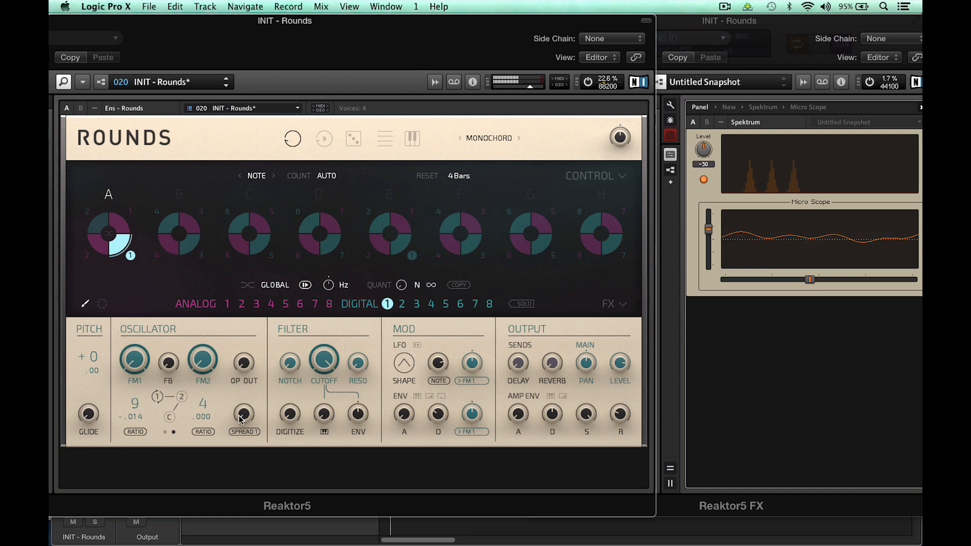
{"action": "left_click", "coordinate": [244, 432]}
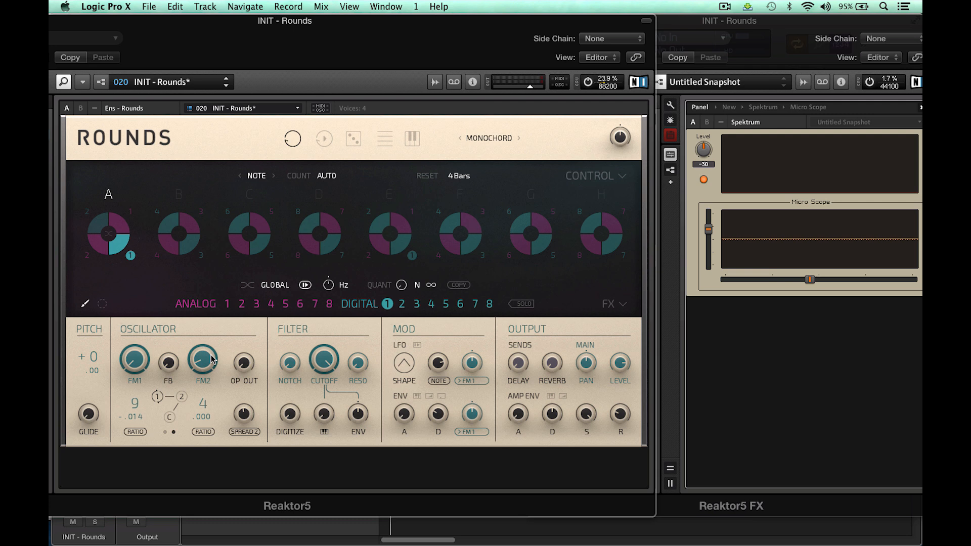
- Load the FM House snapshot from the Bass bank and solo its Digital 2 sound
{"action": "mouse_move", "coordinate": [145, 22]}
{"action": "left_mouse_down"}
{"action": "mouse_move", "coordinate": [190, 23]}
{"action": "mouse_move", "coordinate": [187, 10]}
{"action": "mouse_move", "coordinate": [133, 13]}
{"action": "left_mouse_up"}
{"action": "left_click", "coordinate": [92, 147]}
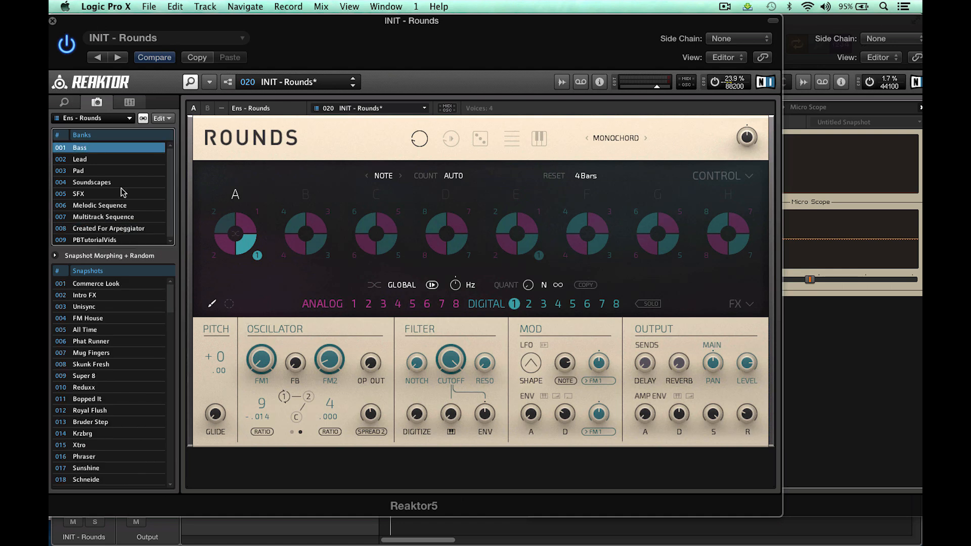
{"action": "left_click", "coordinate": [101, 318]}
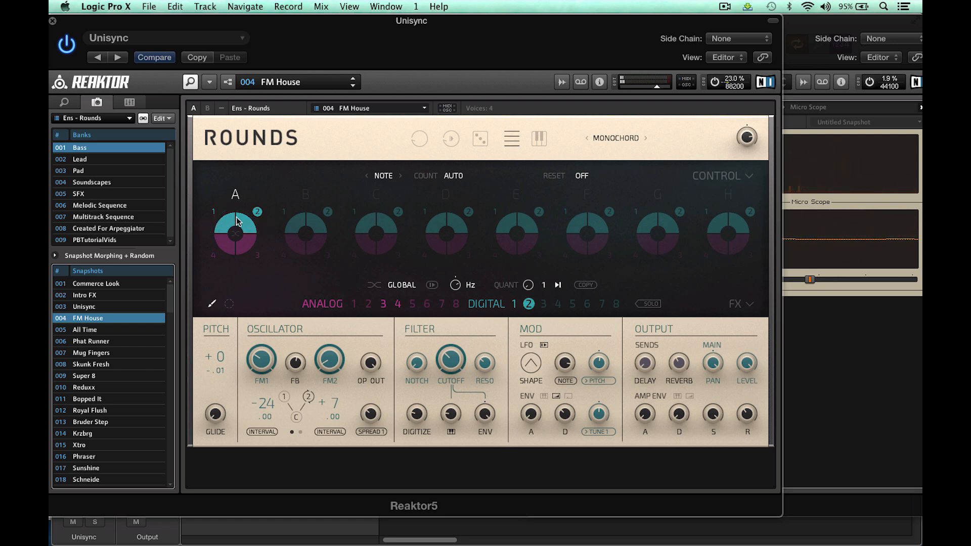
{"action": "left_click", "coordinate": [641, 304]}
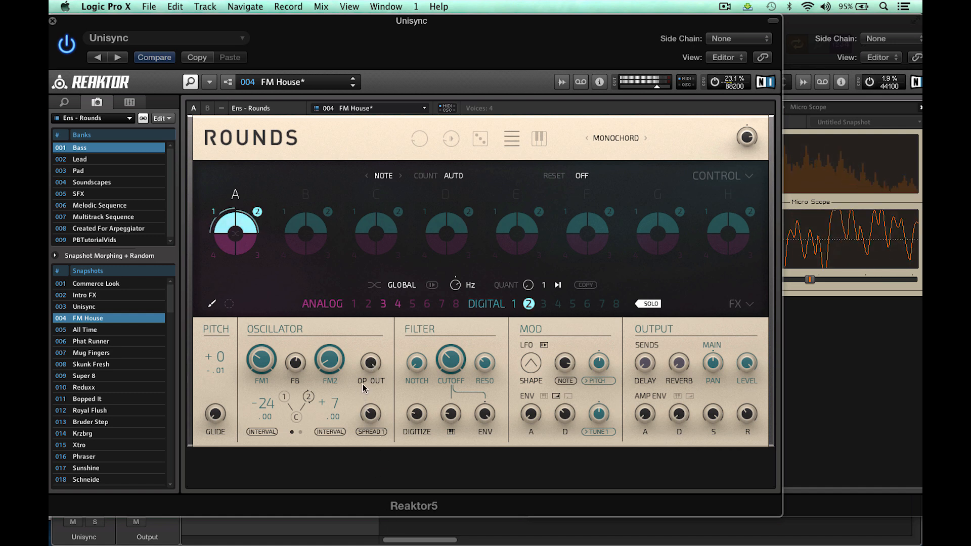
- Reload the original FM House snapshot, solo Digital 2 again, and uncover the scopes beside the synth
{"action": "left_click", "coordinate": [104, 307]}
{"action": "left_click", "coordinate": [97, 318]}
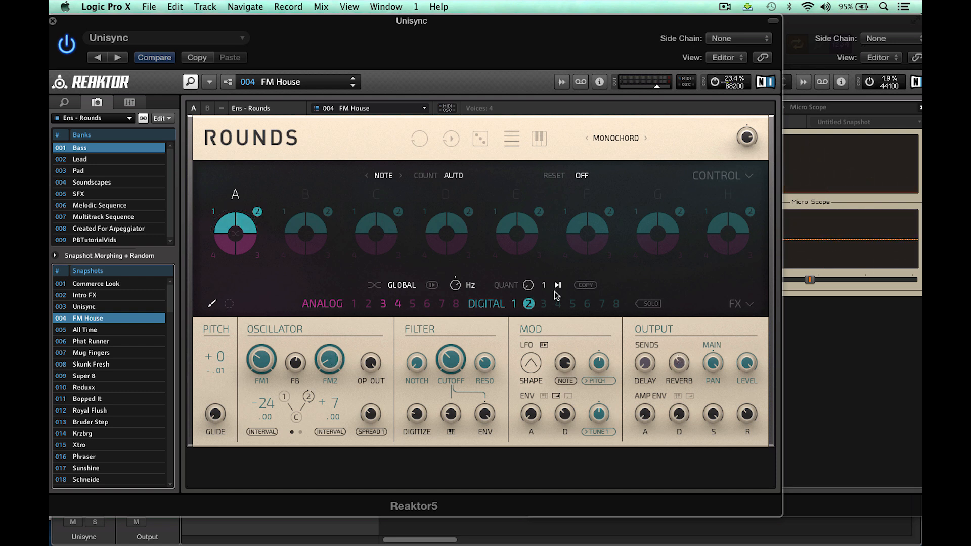
{"action": "left_click", "coordinate": [528, 304]}
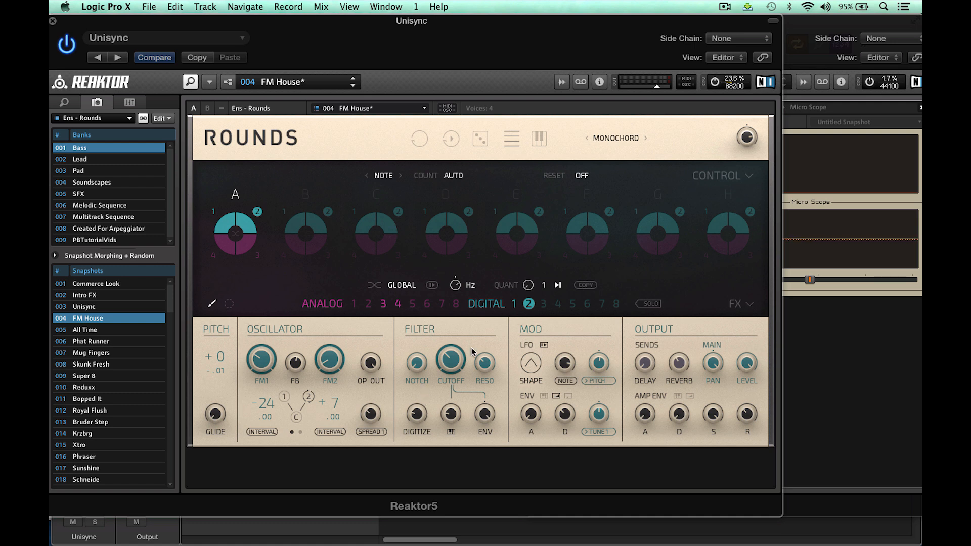
{"action": "left_click", "coordinate": [652, 303]}
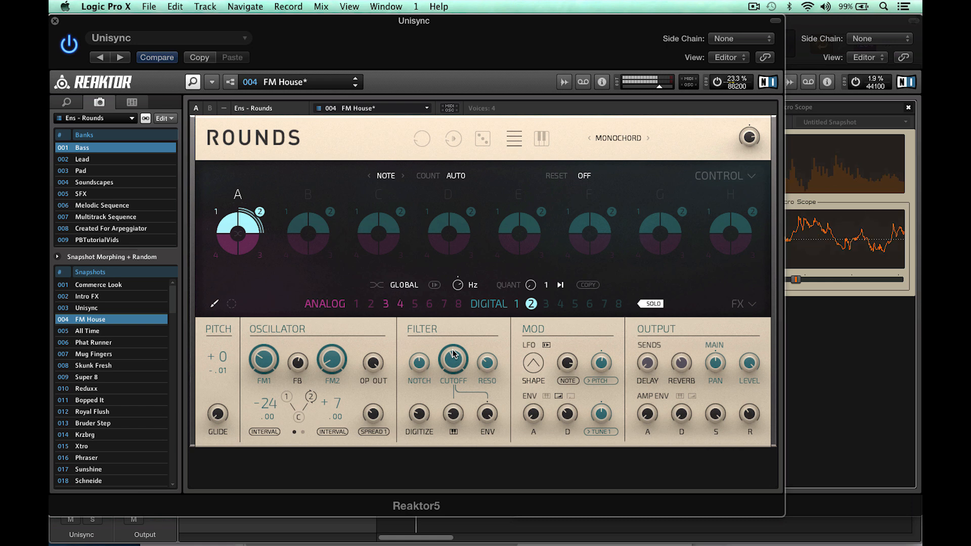
{"action": "left_click_drag", "start_coordinate": [530, 21], "coordinate": [443, 11]}
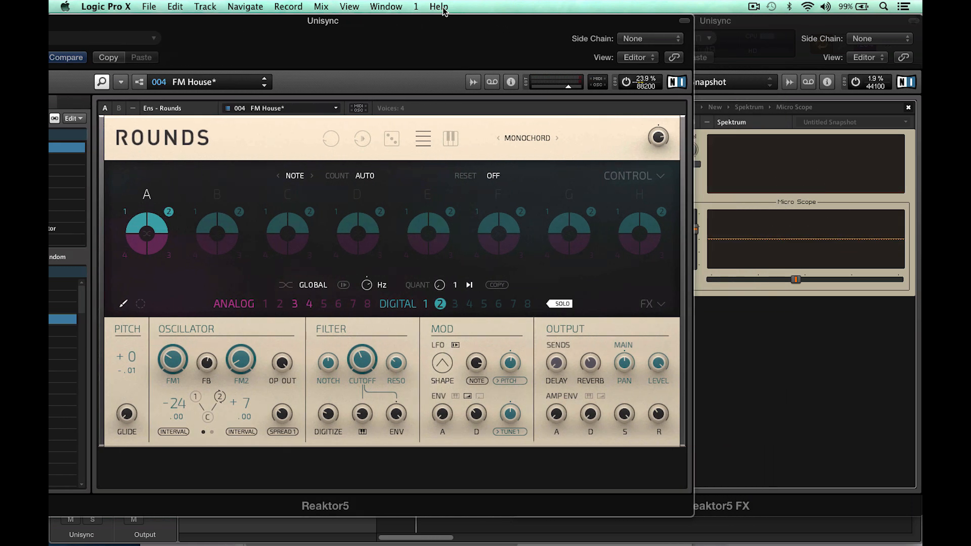